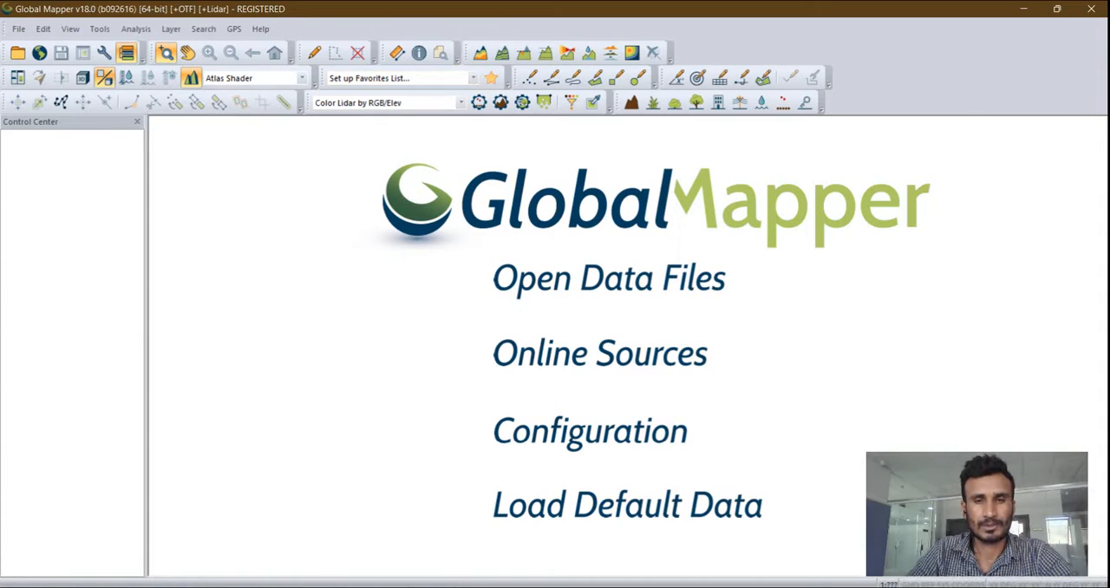
- Load the KML file whose name begins with "احلال شبكات هوئية" from the project folder into the workspace
{"action": "key", "text": "ctrl+o"}
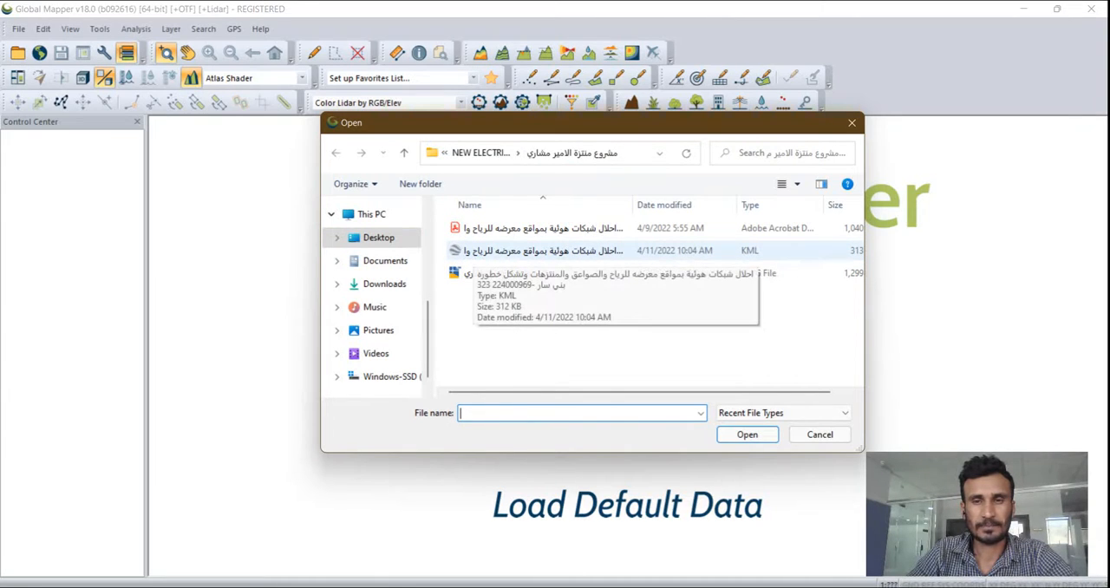
{"action": "left_click", "coordinate": [475, 252]}
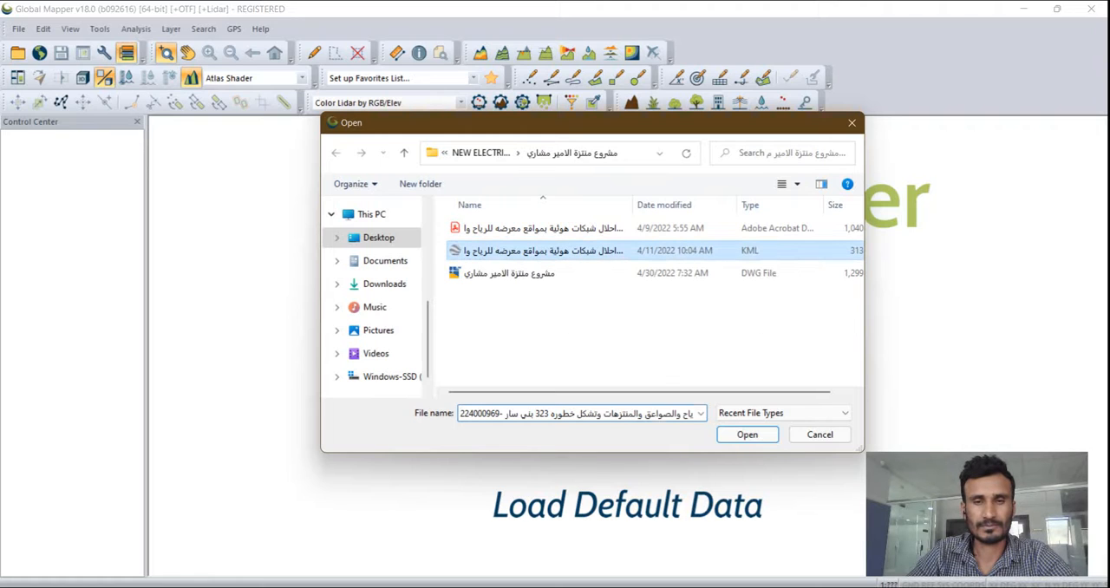
{"action": "key", "text": "Return"}
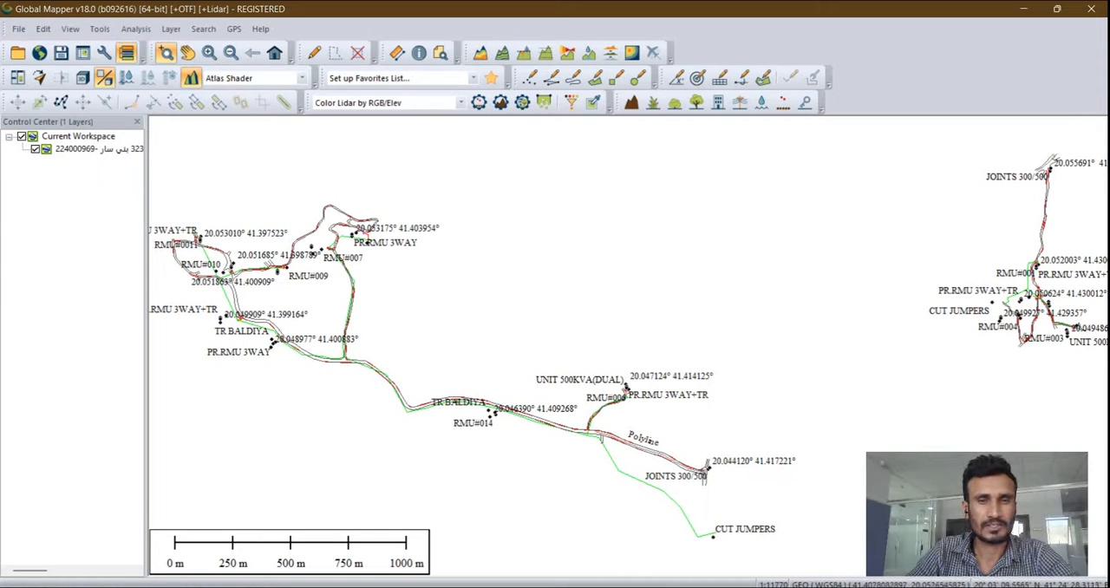
- Set the workspace projection to UTM zone 37 (36°E - 42°E - Northern Hemisphere) with WGS84 datum and planar units in meters
{"action": "left_click", "coordinate": [100, 28]}
{"action": "mouse_move", "coordinate": [135, 28]}
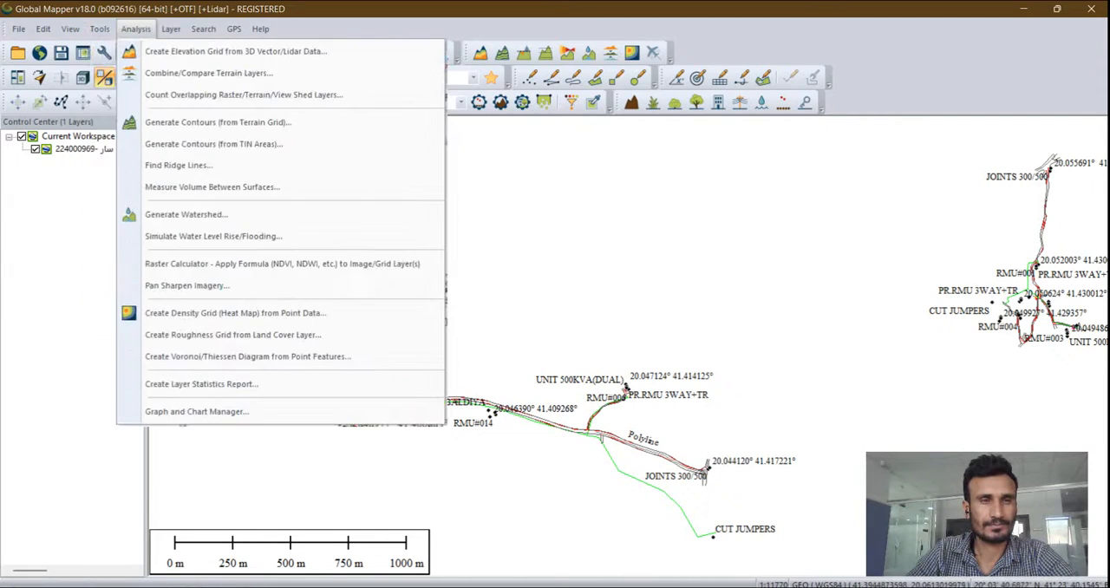
{"action": "mouse_move", "coordinate": [100, 29]}
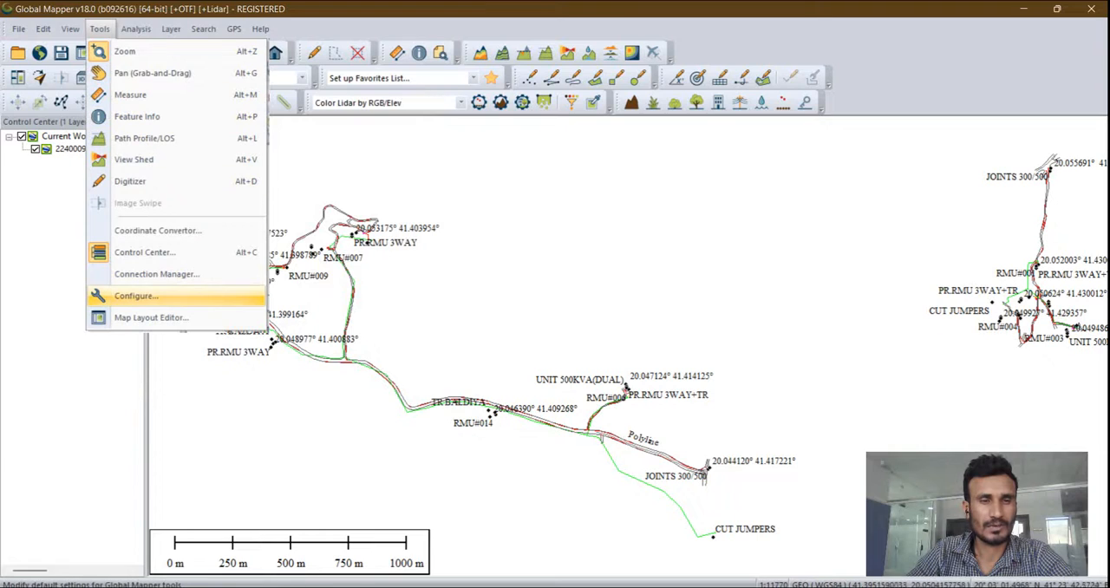
{"action": "left_click", "coordinate": [136, 296]}
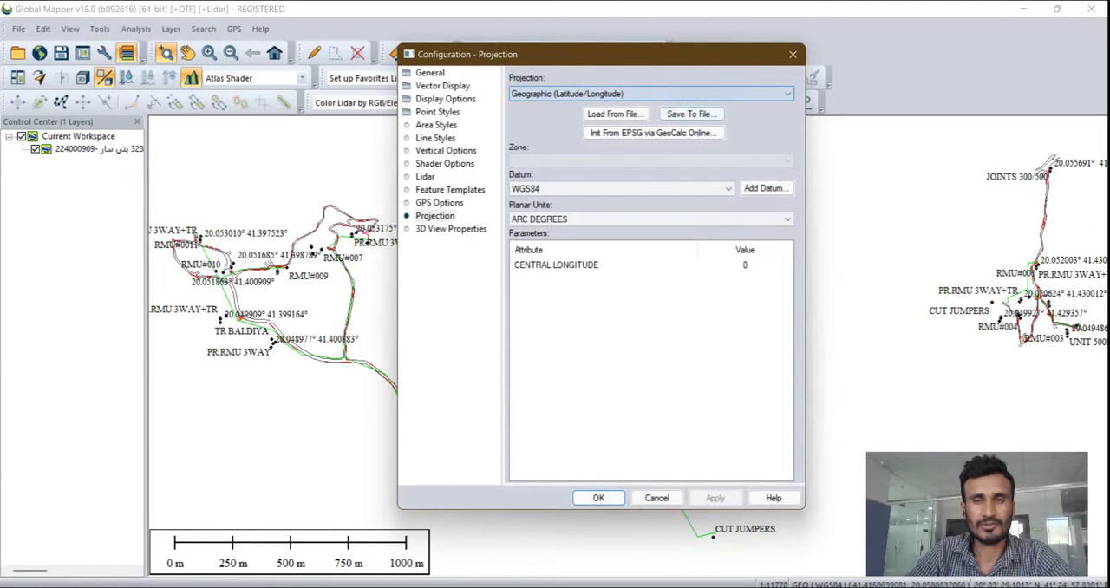
{"action": "left_click", "coordinate": [650, 93]}
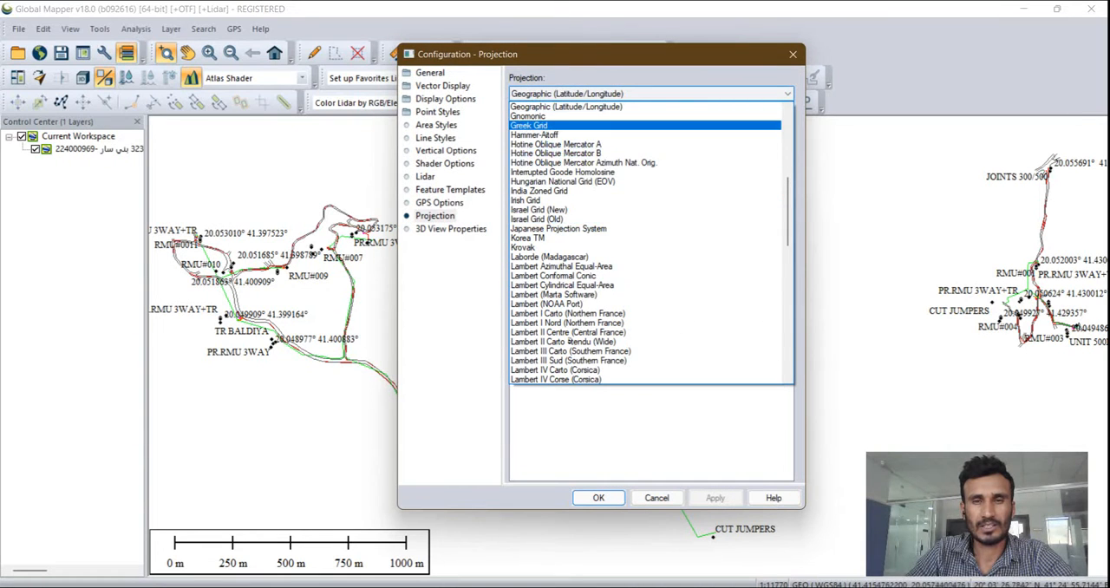
{"action": "scroll", "coordinate": [563, 266], "scroll_direction": "down", "scroll_amount": 3}
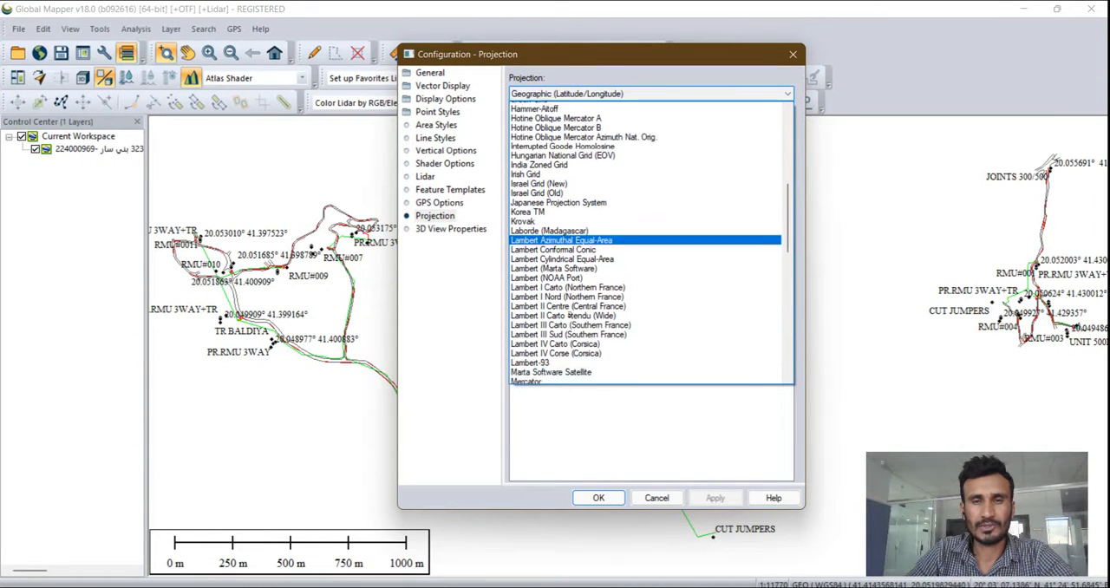
{"action": "scroll", "coordinate": [564, 260], "scroll_direction": "down", "scroll_amount": 6}
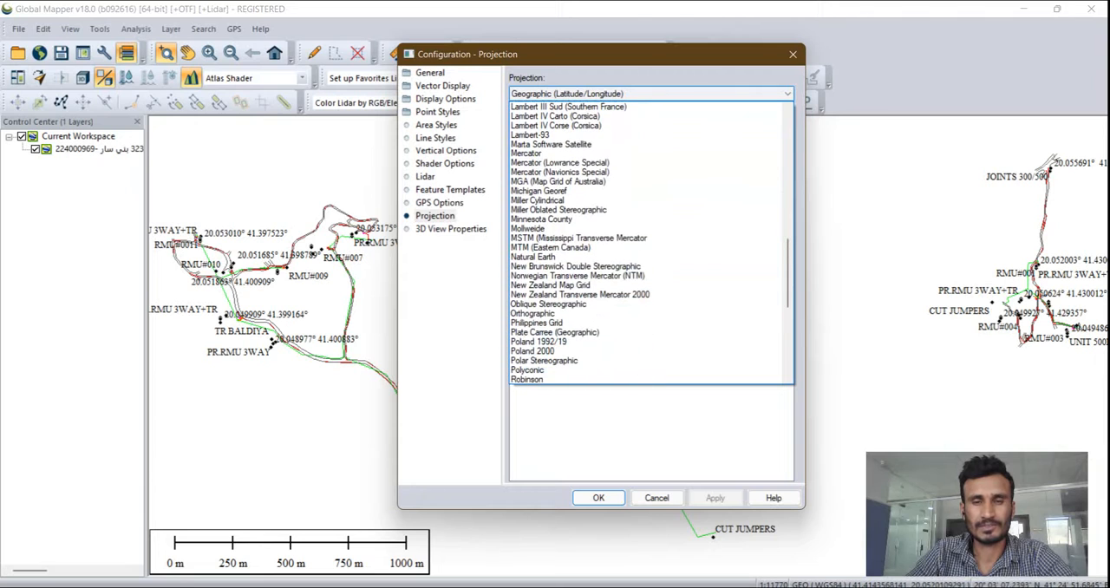
{"action": "scroll", "coordinate": [564, 252], "scroll_direction": "down", "scroll_amount": 5}
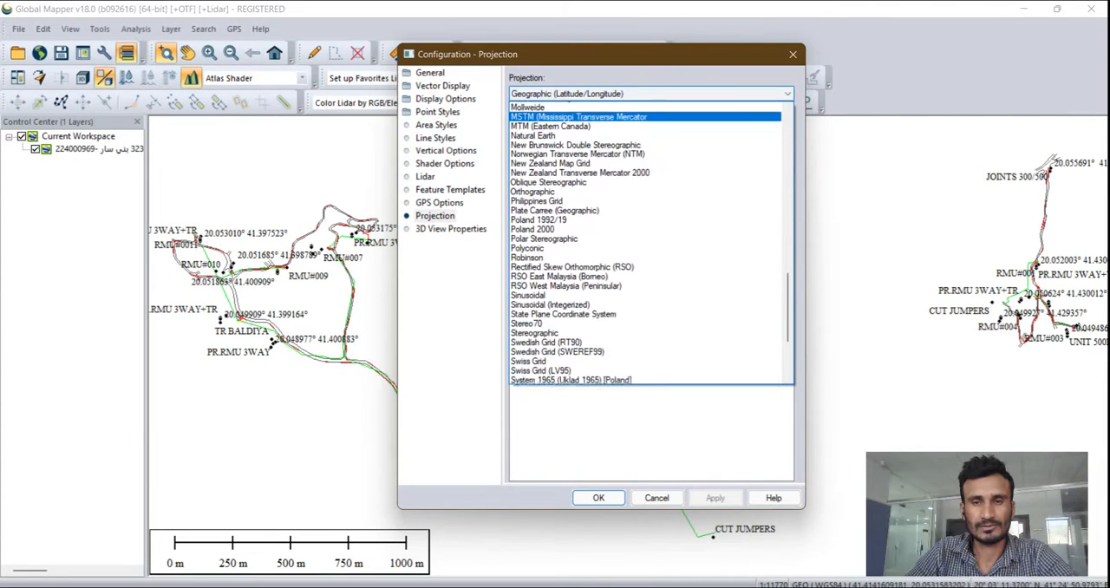
{"action": "scroll", "coordinate": [564, 323], "scroll_direction": "down", "scroll_amount": 4}
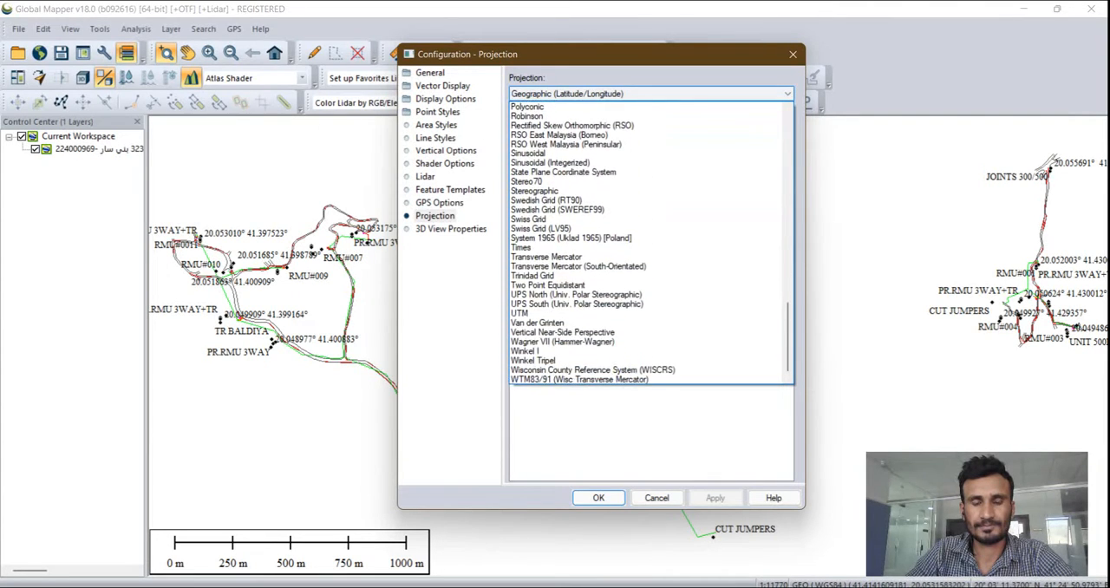
{"action": "left_click", "coordinate": [538, 313]}
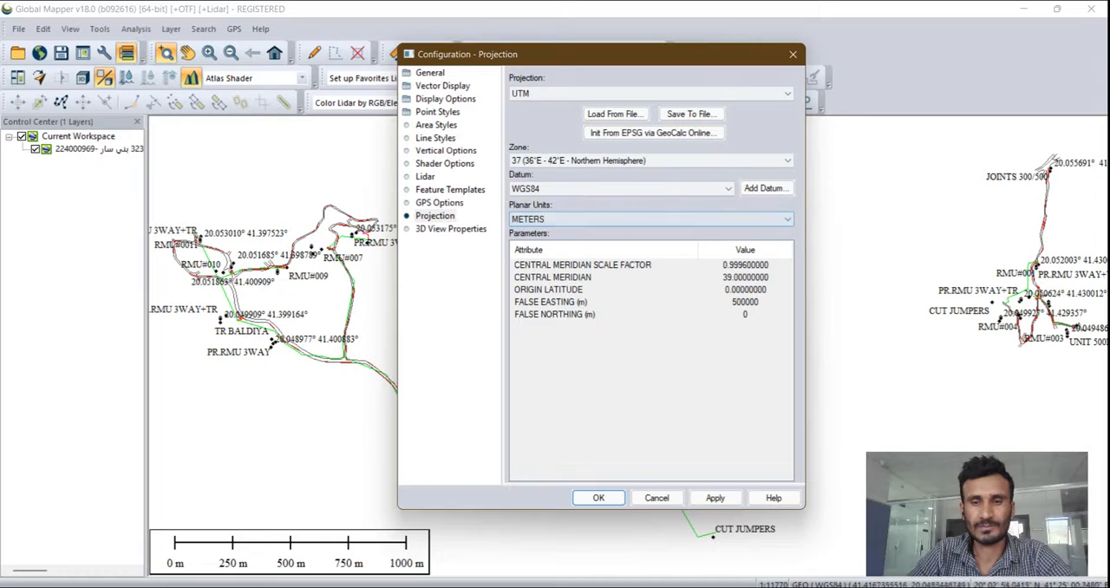
{"action": "left_click", "coordinate": [715, 498]}
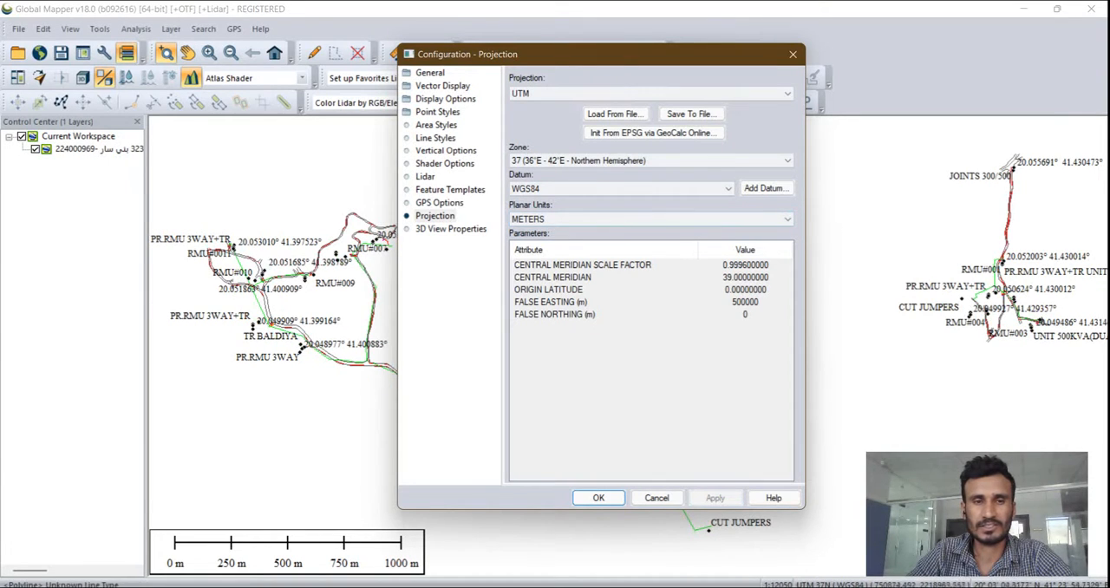
{"action": "left_click", "coordinate": [598, 498]}
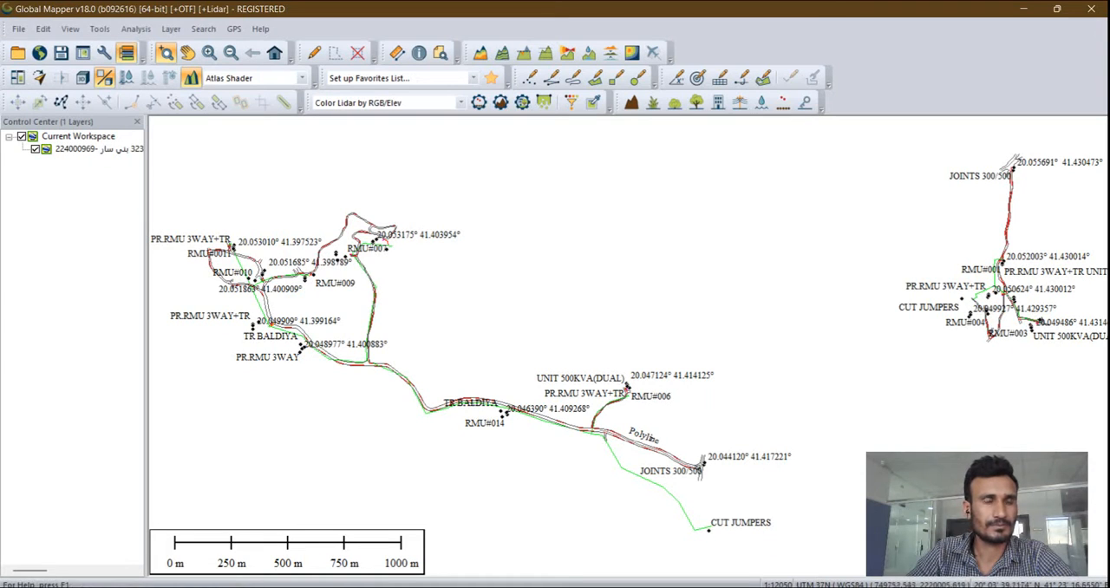
- Download ASTER GDEM v2 Worldwide Elevation Data (1 arc-second Resolution) for the current screen bounds
{"action": "left_click", "coordinate": [18, 29]}
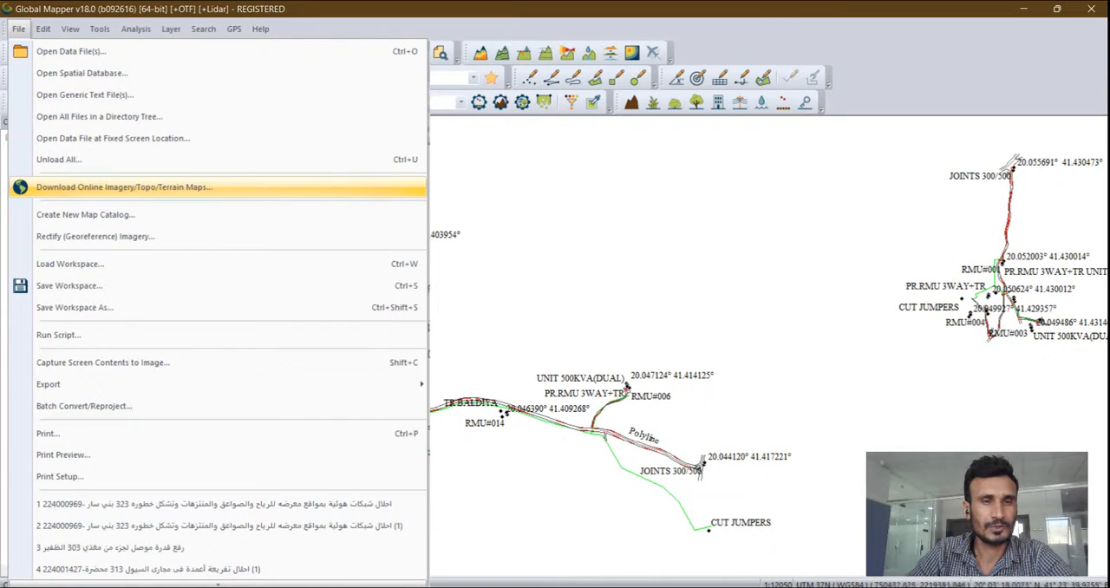
{"action": "left_click", "coordinate": [124, 188]}
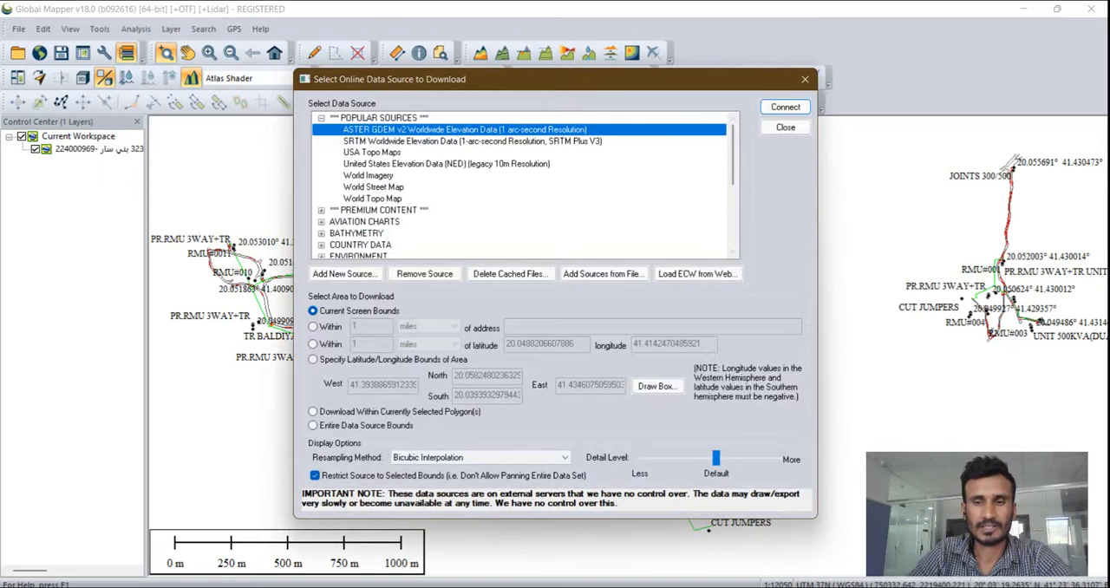
{"action": "left_click", "coordinate": [786, 107]}
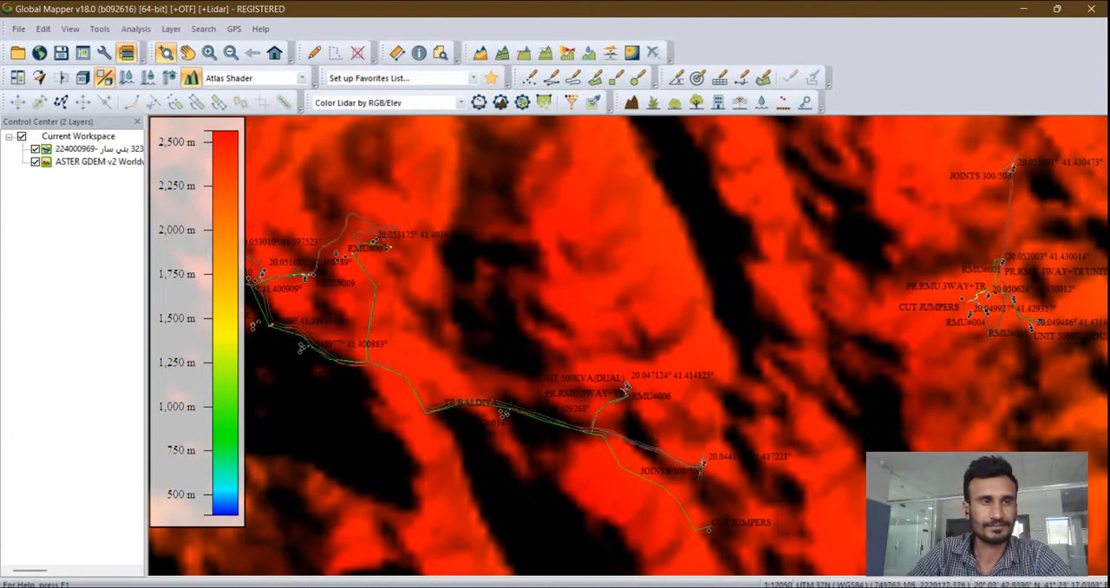
- Set up a vector export in DWG format, version R27 (Autocad 2013), with display labels included as a separate text layer
{"action": "left_click", "coordinate": [18, 29]}
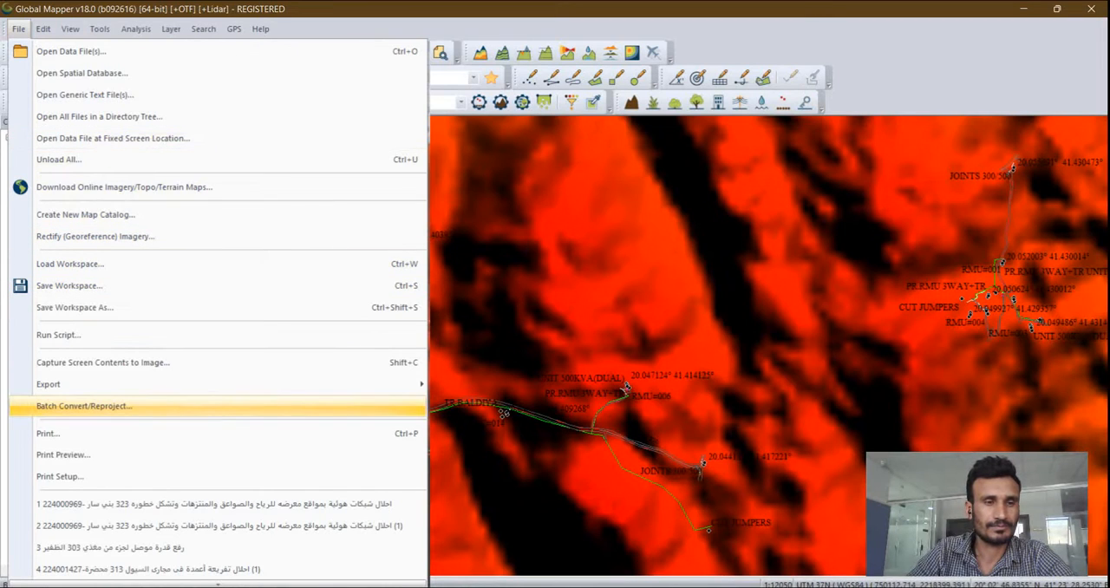
{"action": "mouse_move", "coordinate": [52, 383]}
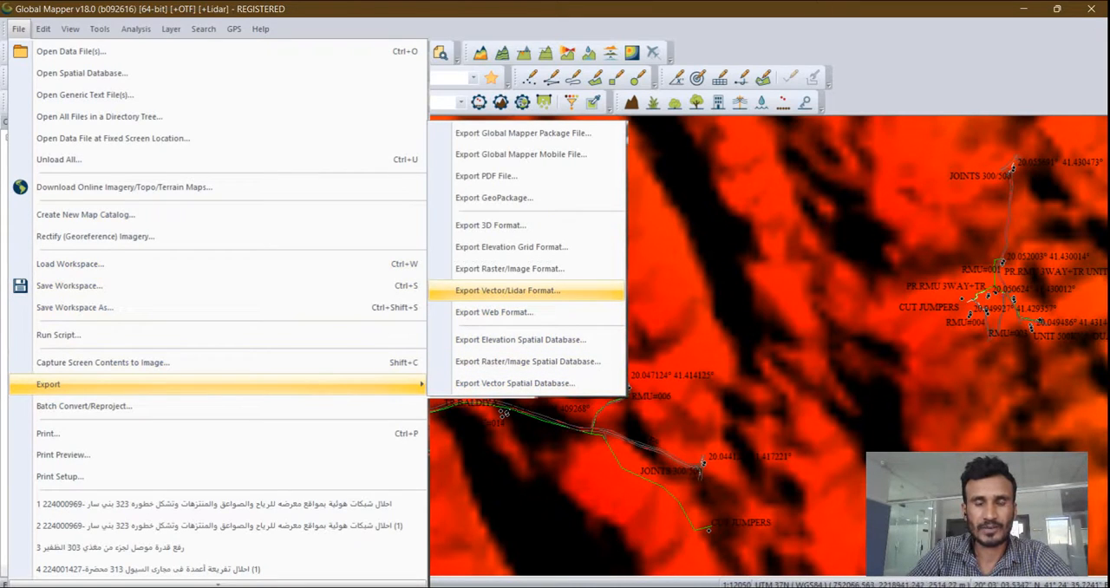
{"action": "left_click", "coordinate": [507, 291]}
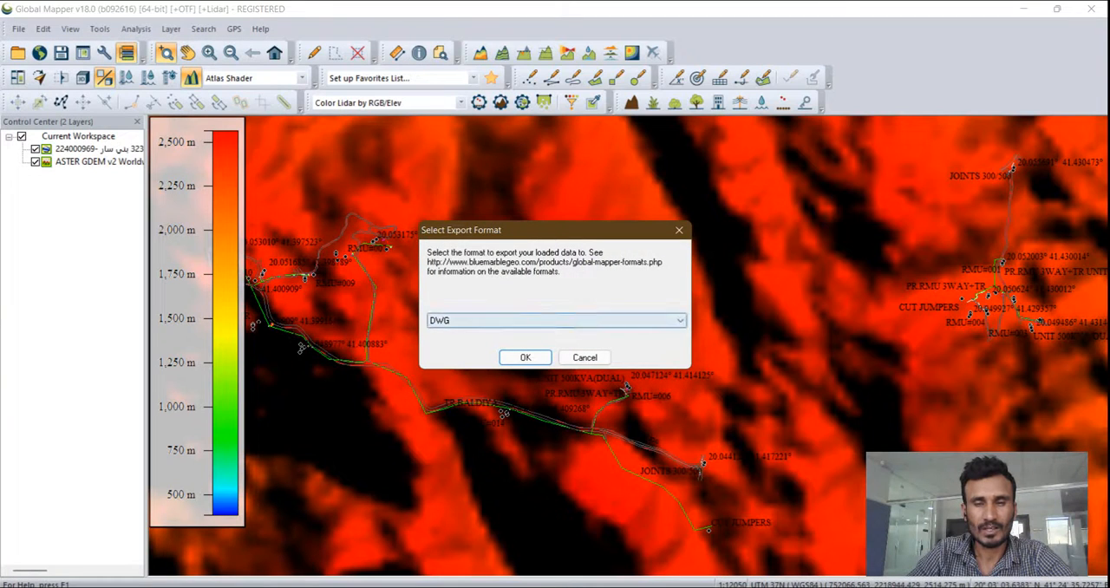
{"action": "left_click", "coordinate": [555, 320]}
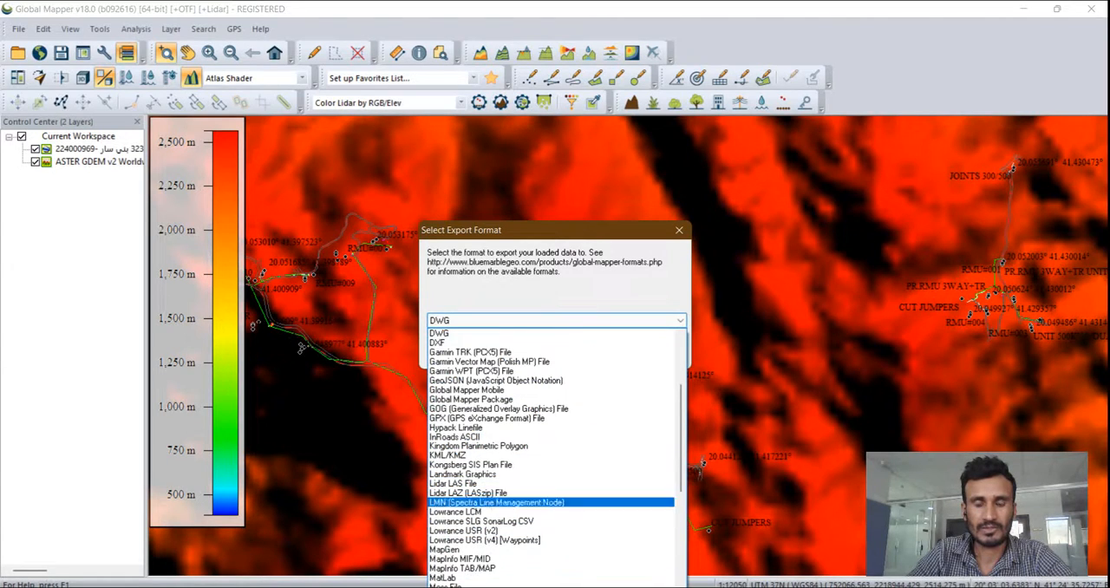
{"action": "left_click", "coordinate": [438, 333]}
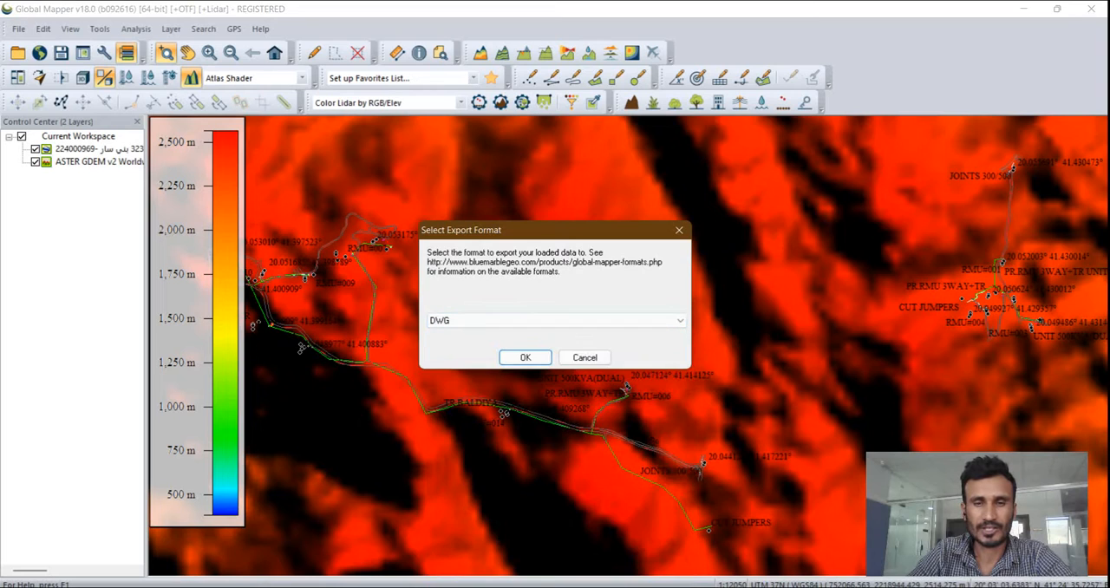
{"action": "left_click", "coordinate": [520, 358]}
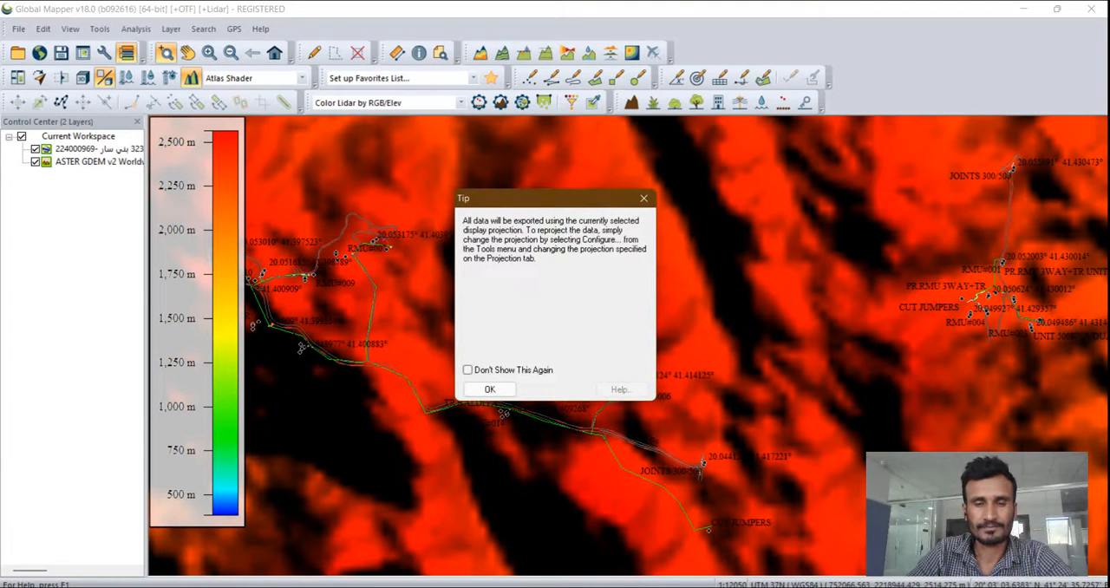
{"action": "key", "text": "Return"}
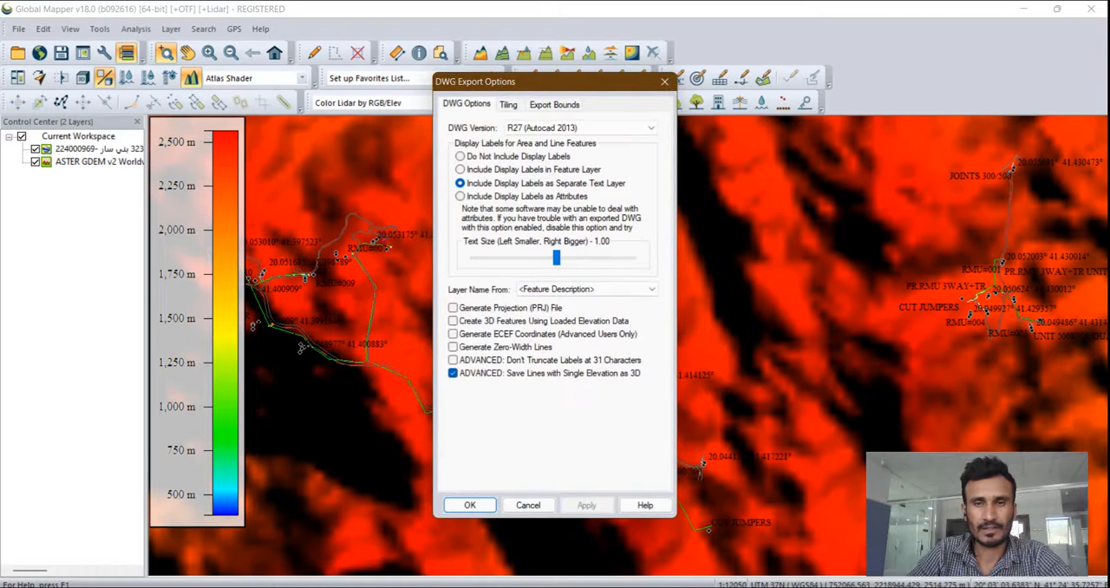
{"action": "left_click", "coordinate": [469, 505]}
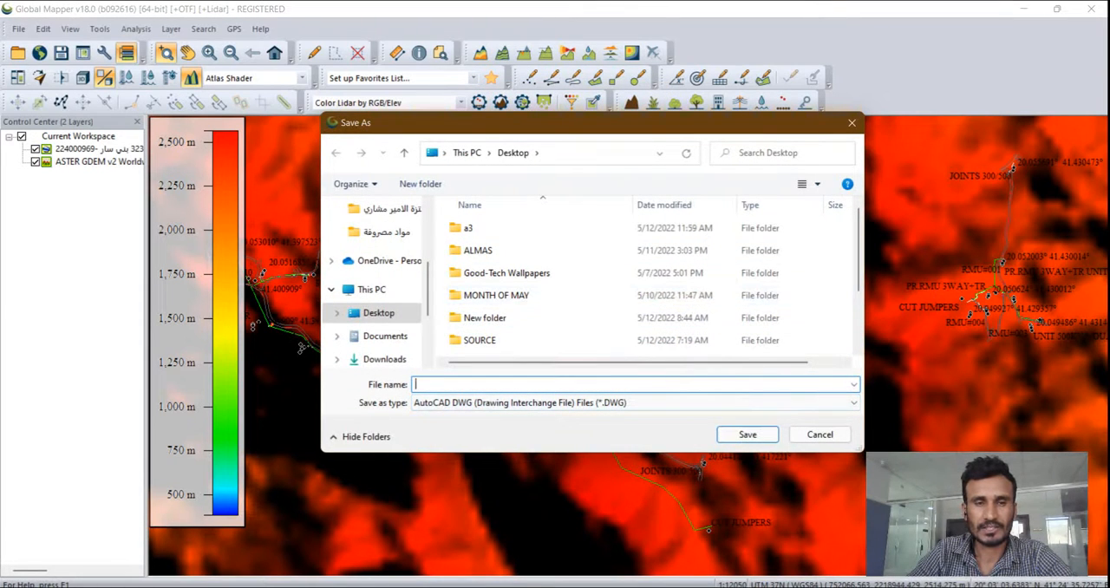
- Save the exported DWG to the Desktop under the file name 1K TEST
{"action": "key", "text": "Tab"}
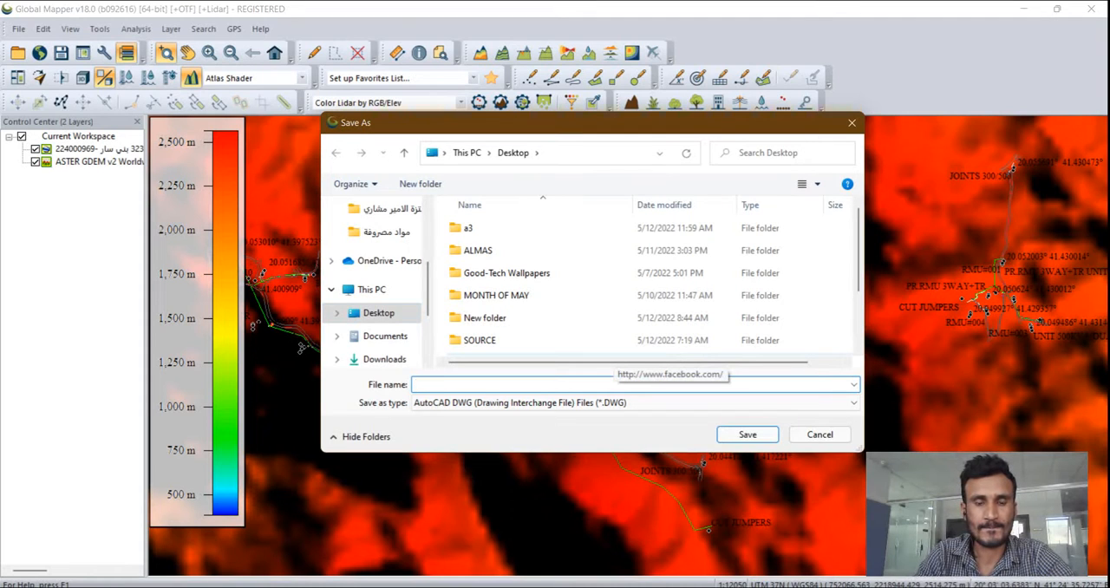
{"action": "type", "text": "k"}
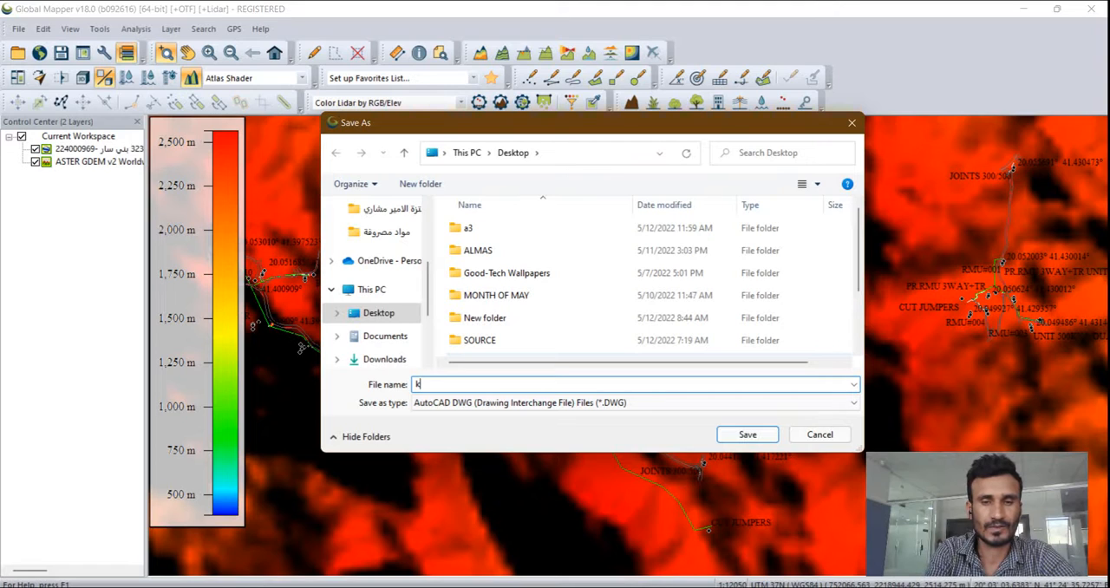
{"action": "type", "text": "1"}
{"action": "key", "text": "BackSpace"}
{"action": "key", "text": "BackSpace"}
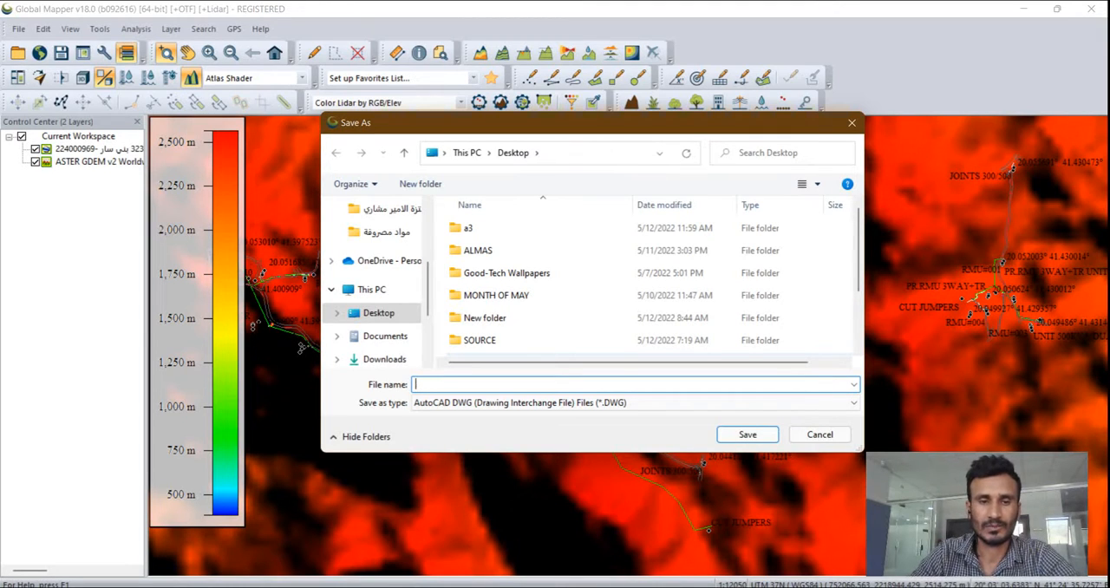
{"action": "type", "text": "1"}
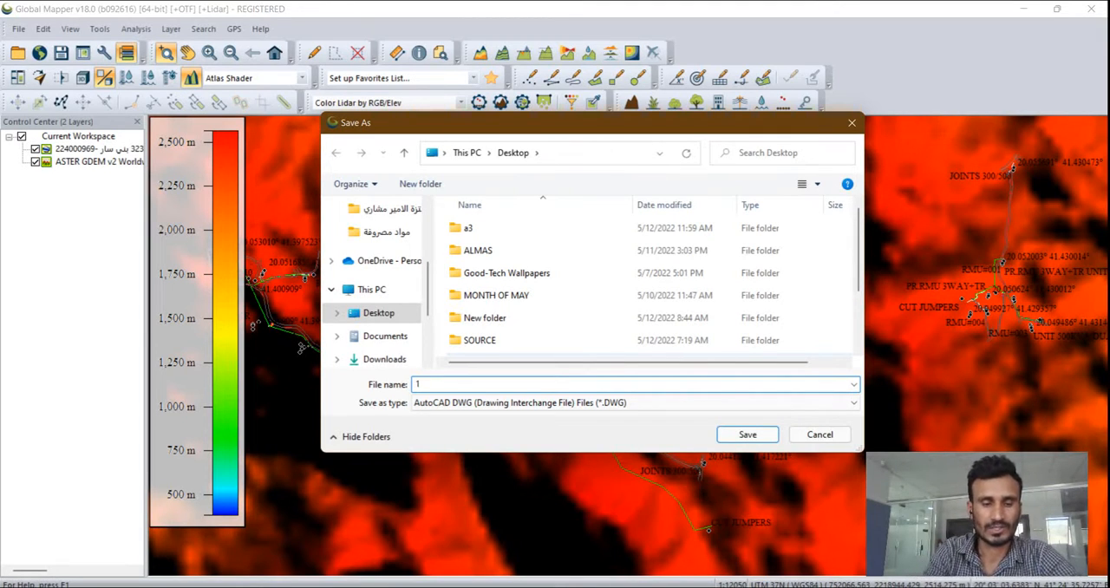
{"action": "key", "text": "Caps_Lock"}
{"action": "type", "text": "K"}
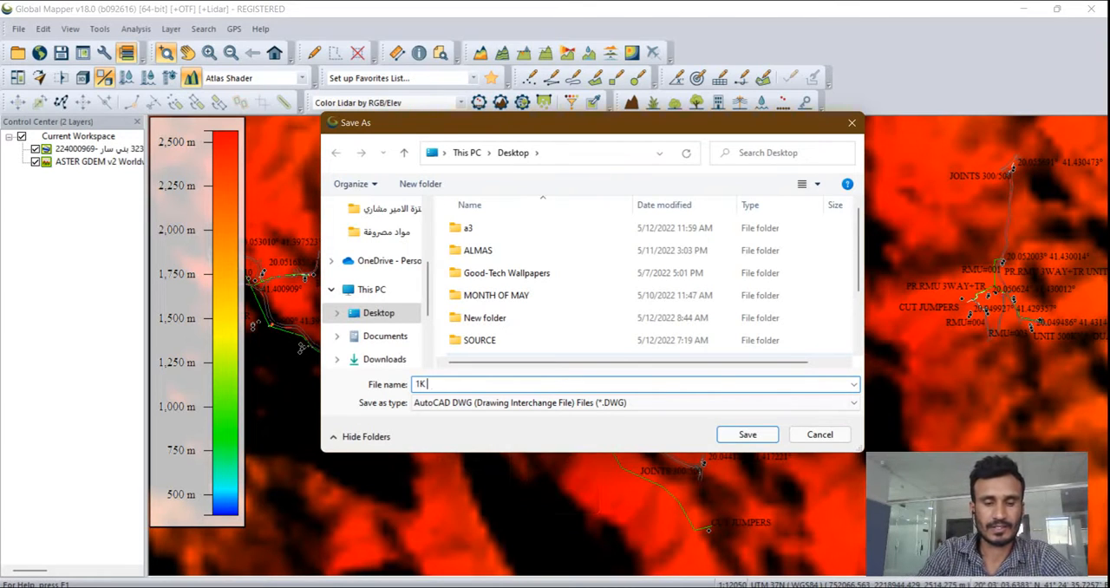
{"action": "type", "text": " TEST"}
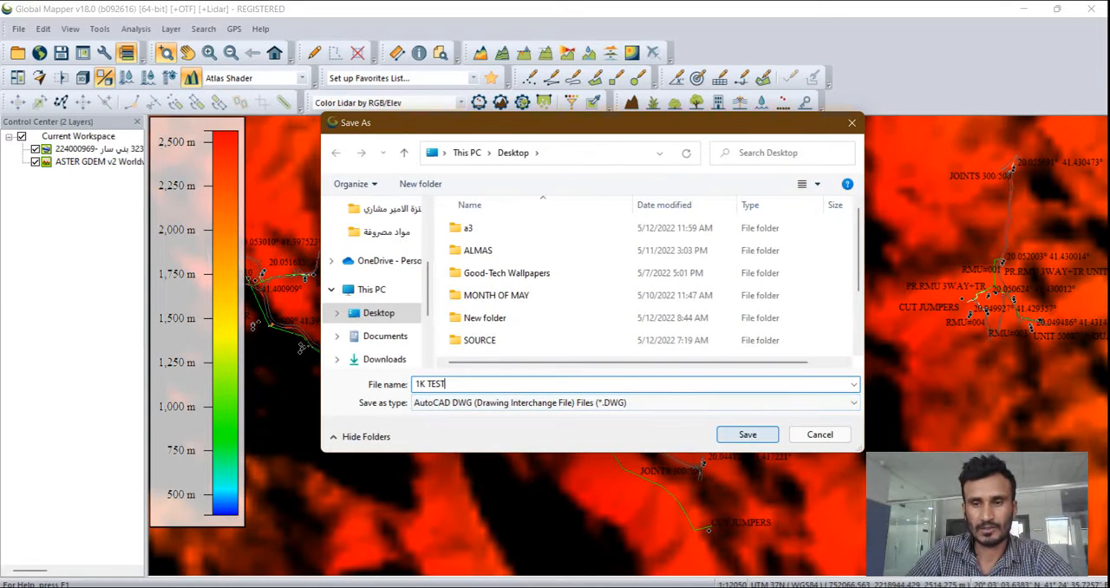
{"action": "left_click", "coordinate": [748, 434]}
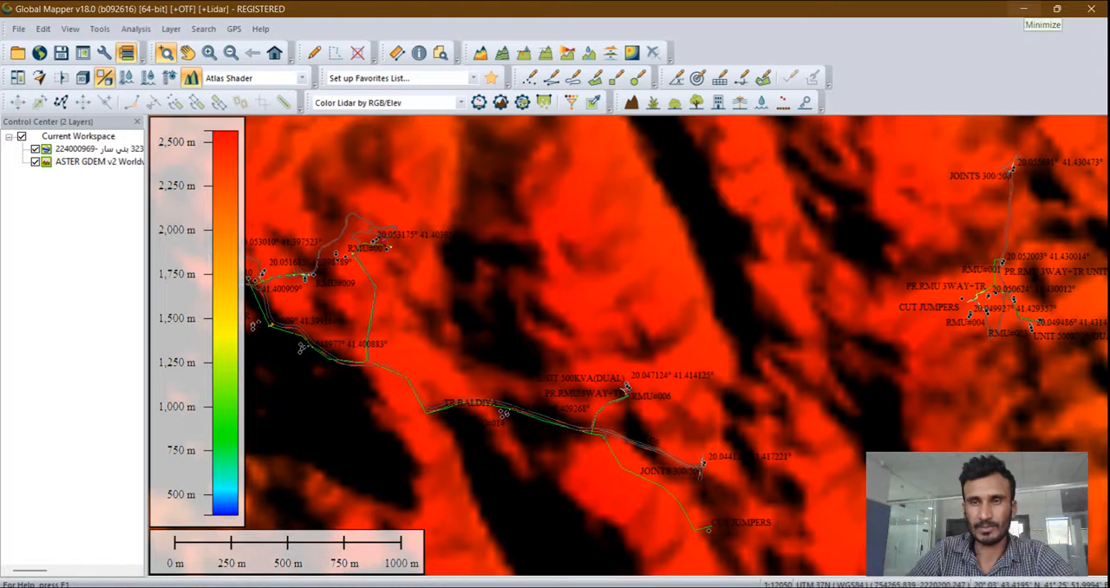
- Switch to Civil 3D and open 1K TEST.DWG, continuing despite its foreign origin
{"action": "left_click", "coordinate": [1023, 8]}
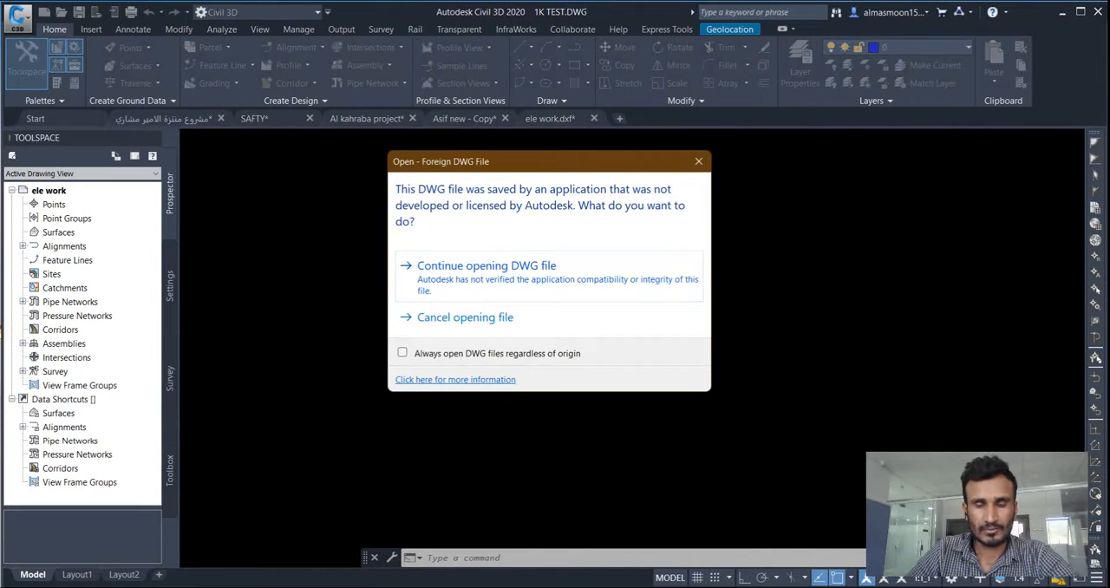
{"action": "key", "text": "Return"}
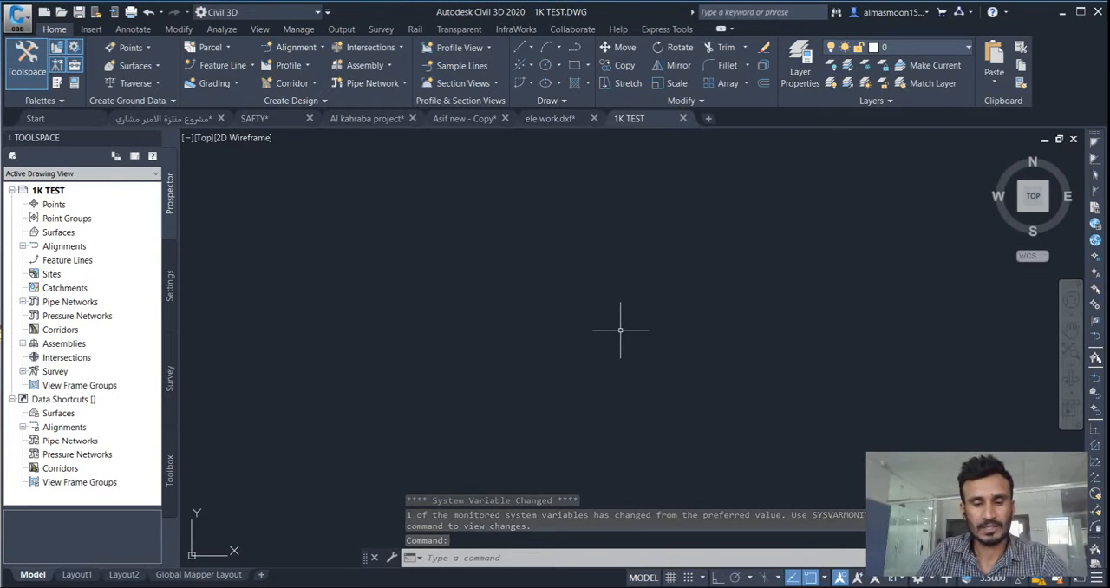
- Zoom to the extents of the 1K TEST drawing to show the whole imported network
{"action": "type", "text": "Z"}
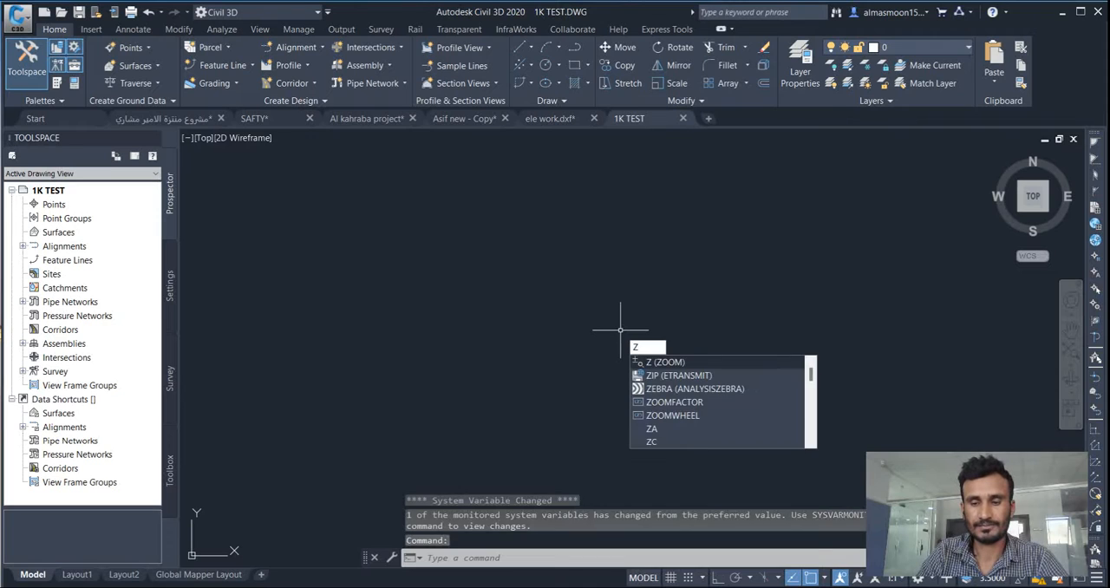
{"action": "key", "text": "Return"}
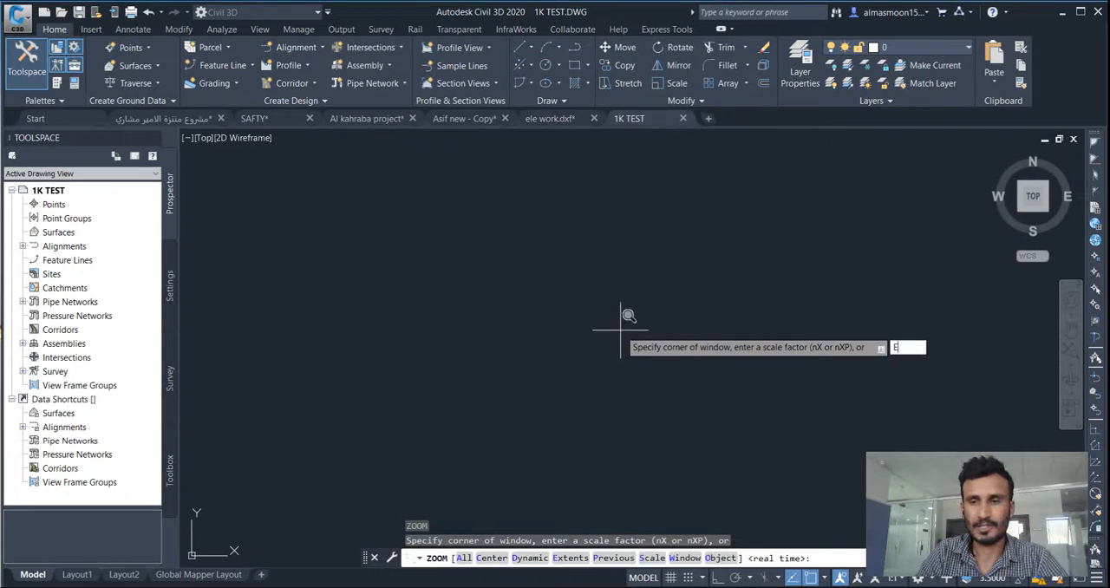
{"action": "type", "text": "E"}
{"action": "key", "text": "Return"}
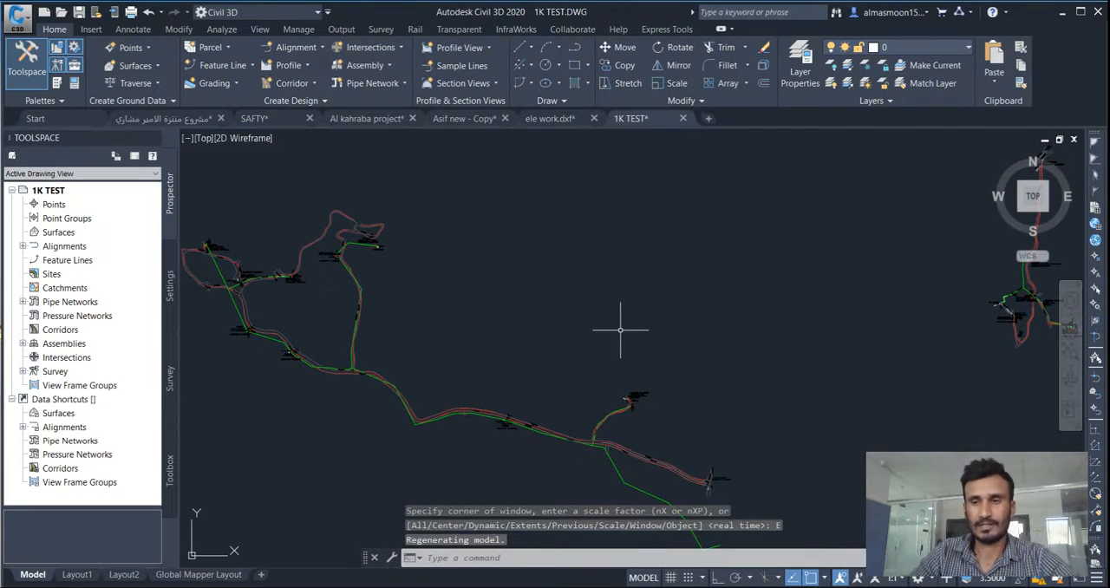
- Examine the routes and text labels of the larger western network, particularly around its northern loop and junctions
{"action": "scroll", "coordinate": [503, 277], "scroll_direction": "down", "scroll_amount": 3}
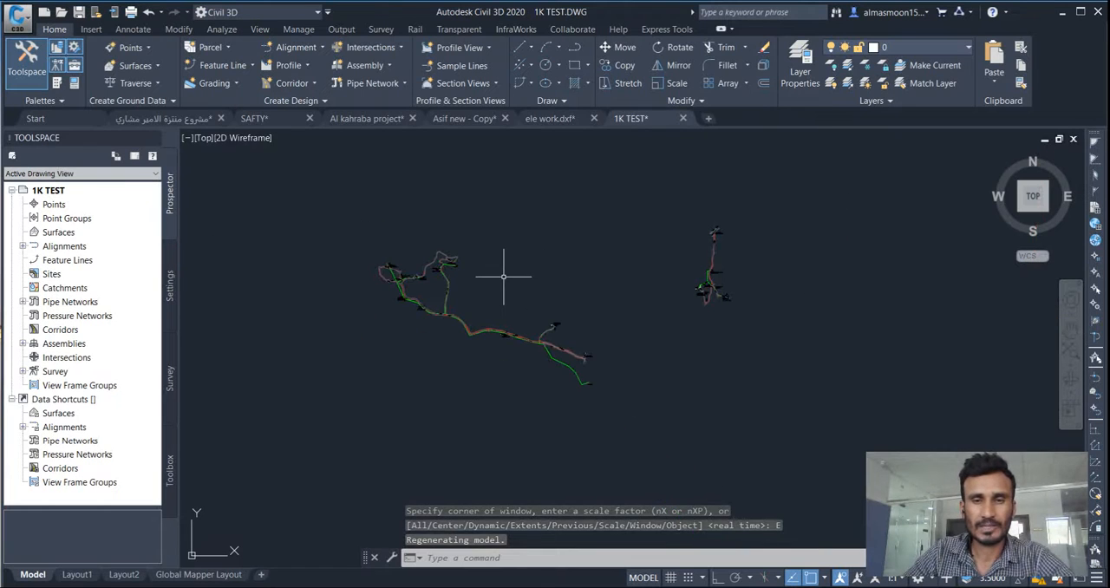
{"action": "scroll", "coordinate": [450, 260], "scroll_direction": "up", "scroll_amount": 6}
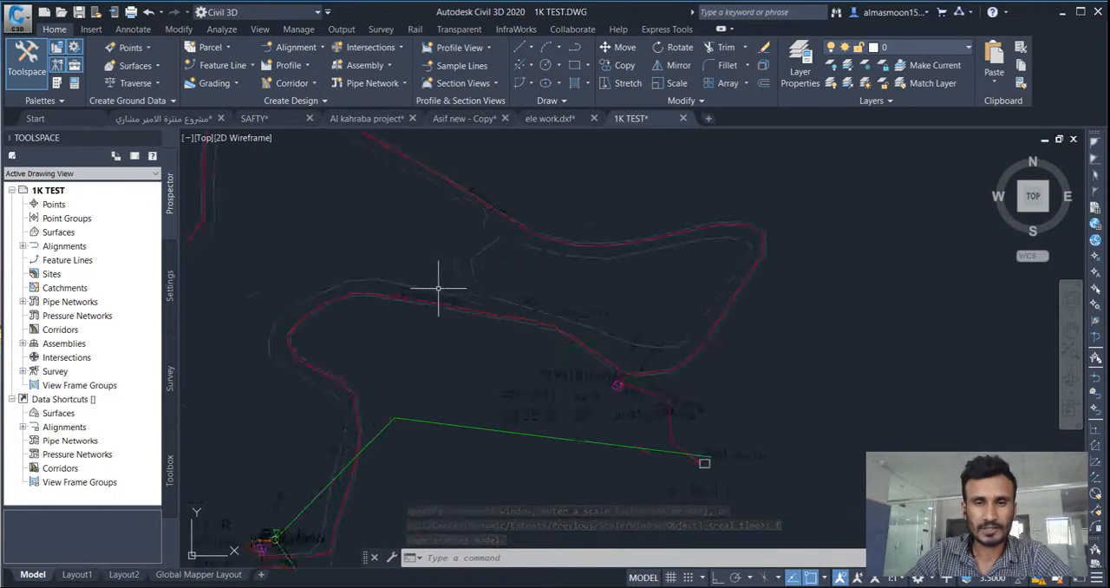
{"action": "scroll", "coordinate": [515, 302], "scroll_direction": "down", "scroll_amount": 4}
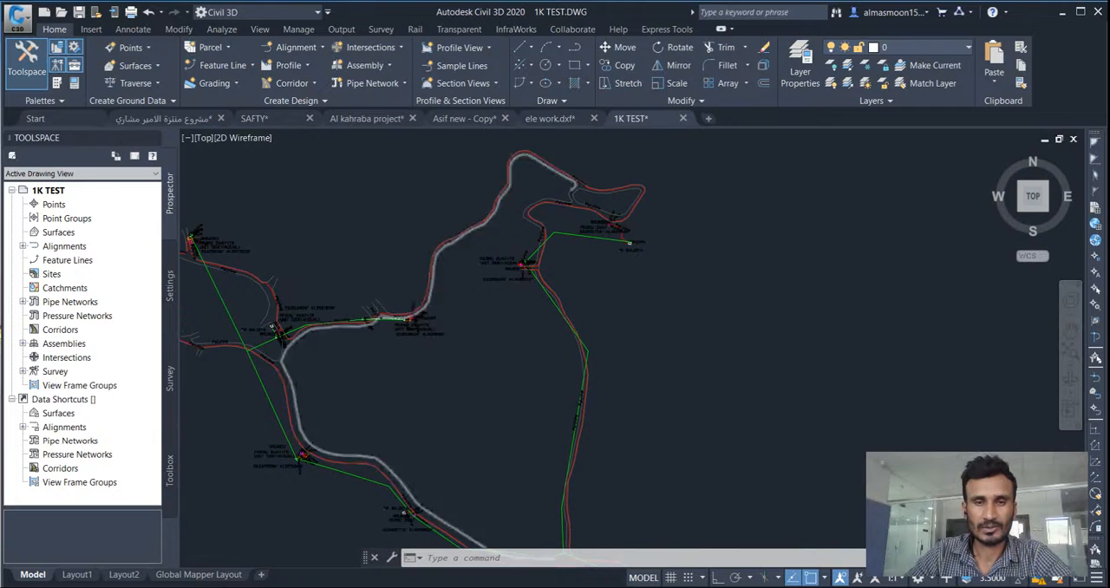
{"action": "scroll", "coordinate": [416, 292], "scroll_direction": "up", "scroll_amount": 3}
{"action": "scroll", "coordinate": [421, 297], "scroll_direction": "down", "scroll_amount": 3}
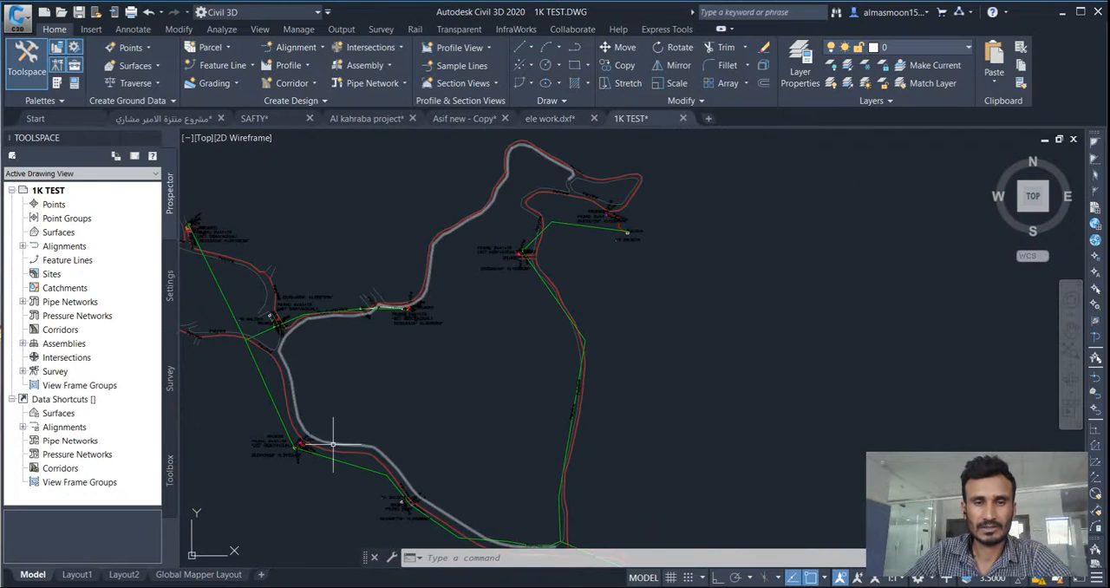
{"action": "scroll", "coordinate": [332, 444], "scroll_direction": "up", "scroll_amount": 5}
{"action": "scroll", "coordinate": [377, 322], "scroll_direction": "down", "scroll_amount": 3}
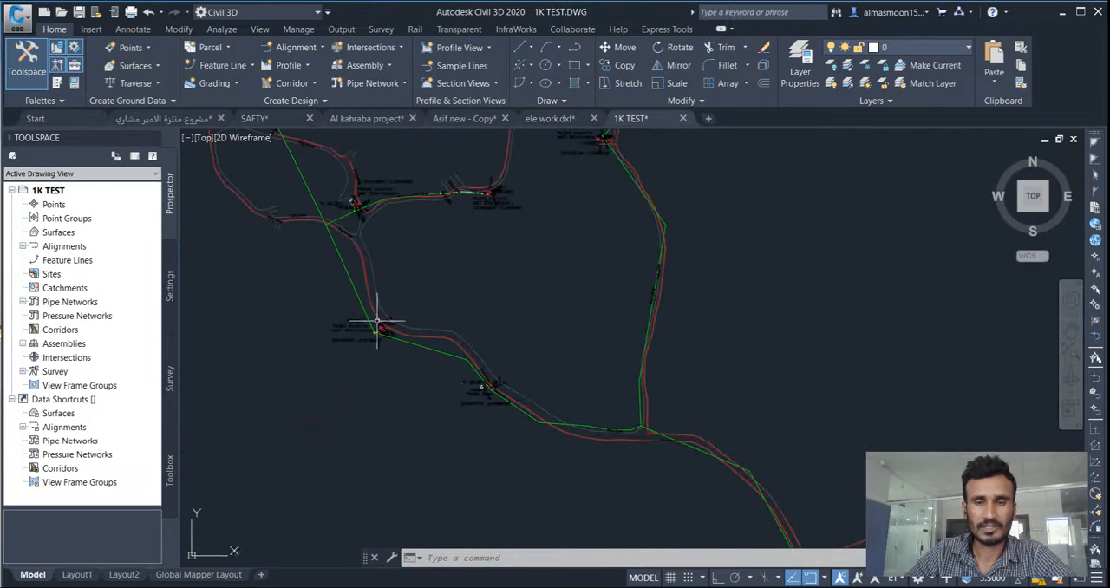
{"action": "scroll", "coordinate": [377, 322], "scroll_direction": "down", "scroll_amount": 5}
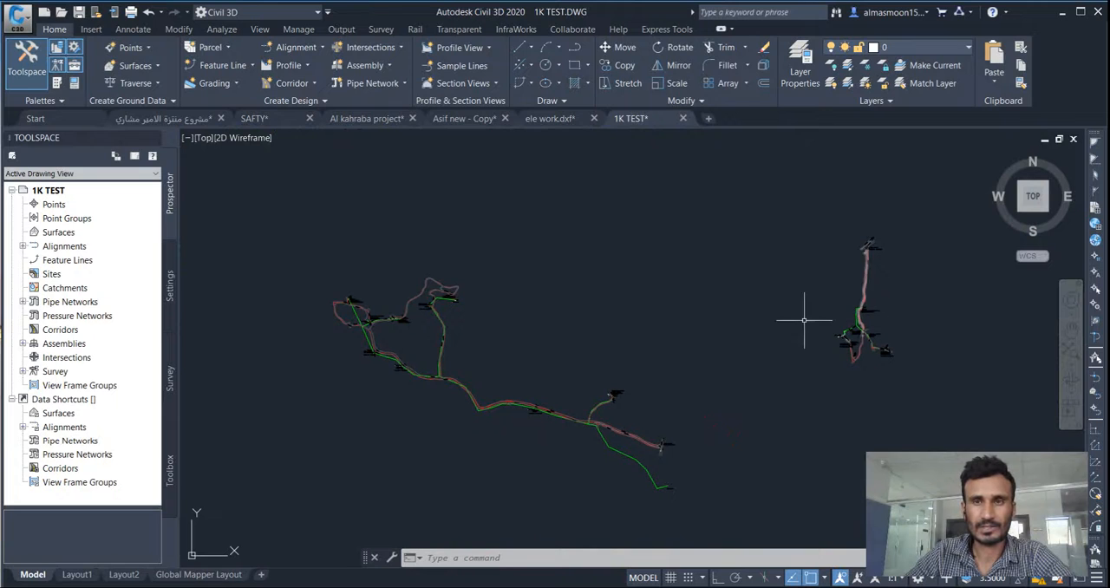
- Inspect the smaller separate network to the east and review the overall layout of both line networks
{"action": "scroll", "coordinate": [804, 321], "scroll_direction": "up", "scroll_amount": 5}
{"action": "scroll", "coordinate": [825, 364], "scroll_direction": "down", "scroll_amount": 3}
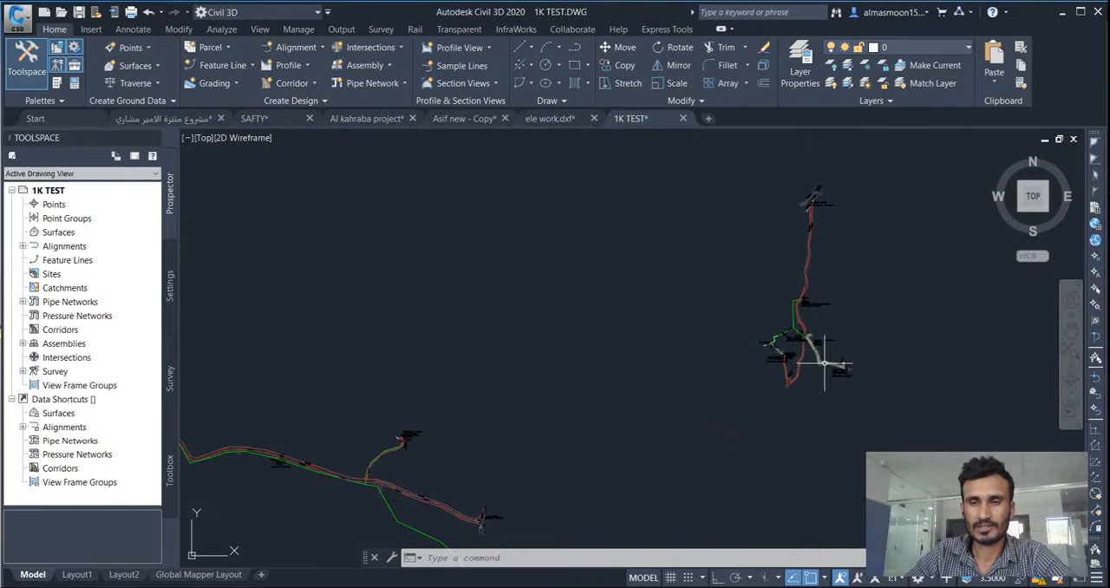
{"action": "scroll", "coordinate": [736, 309], "scroll_direction": "up", "scroll_amount": 4}
{"action": "scroll", "coordinate": [711, 309], "scroll_direction": "down", "scroll_amount": 6}
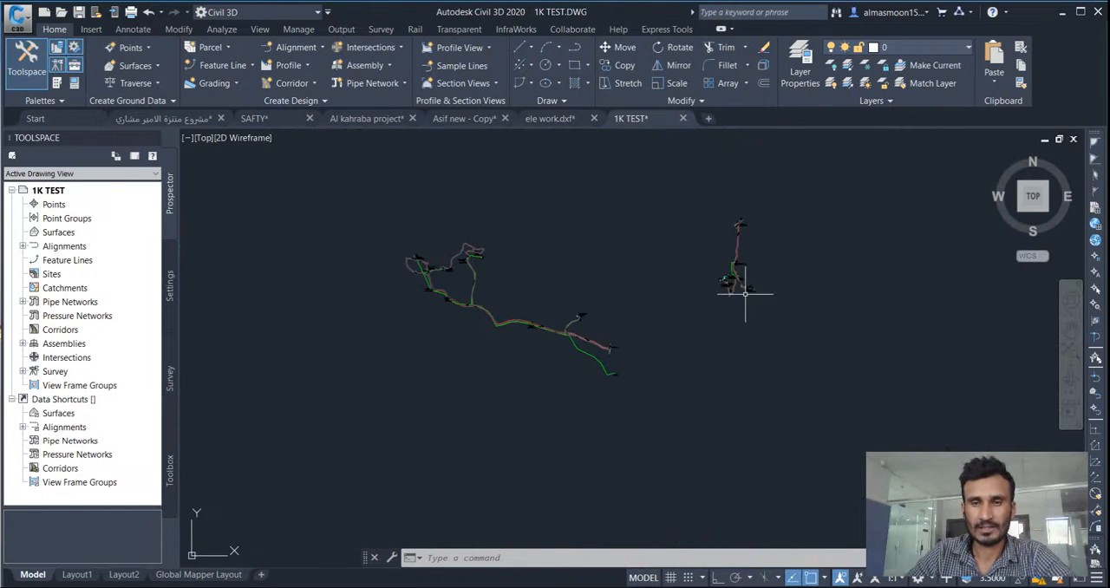
{"action": "scroll", "coordinate": [555, 355], "scroll_direction": "up", "scroll_amount": 3}
{"action": "scroll", "coordinate": [567, 397], "scroll_direction": "down", "scroll_amount": 1}
{"action": "scroll", "coordinate": [702, 367], "scroll_direction": "up", "scroll_amount": 2}
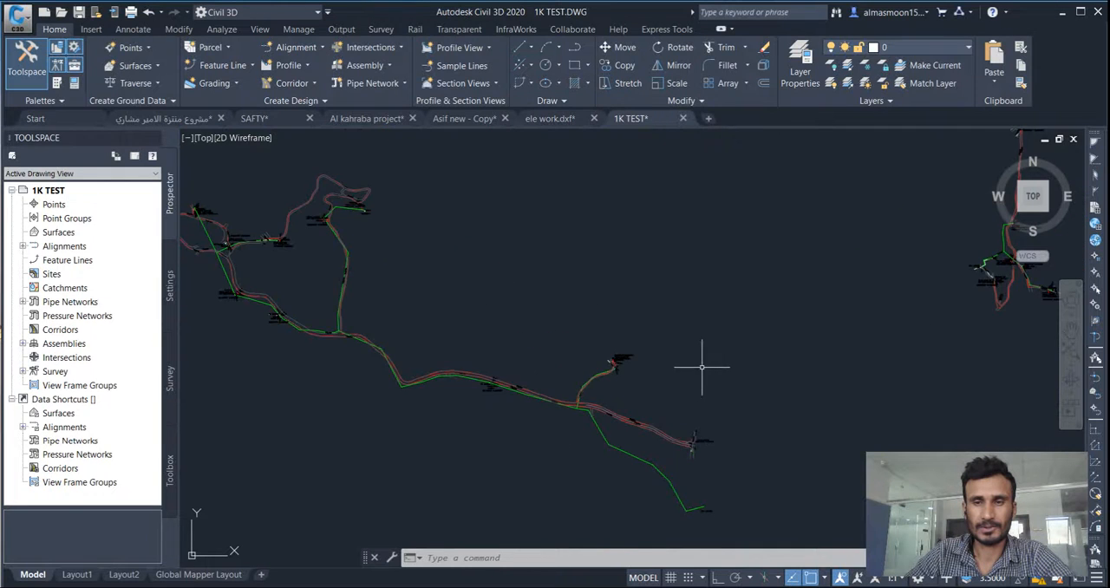
{"action": "scroll", "coordinate": [528, 340], "scroll_direction": "down", "scroll_amount": 5}
{"action": "scroll", "coordinate": [589, 348], "scroll_direction": "up", "scroll_amount": 3}
{"action": "scroll", "coordinate": [648, 295], "scroll_direction": "down", "scroll_amount": 1}
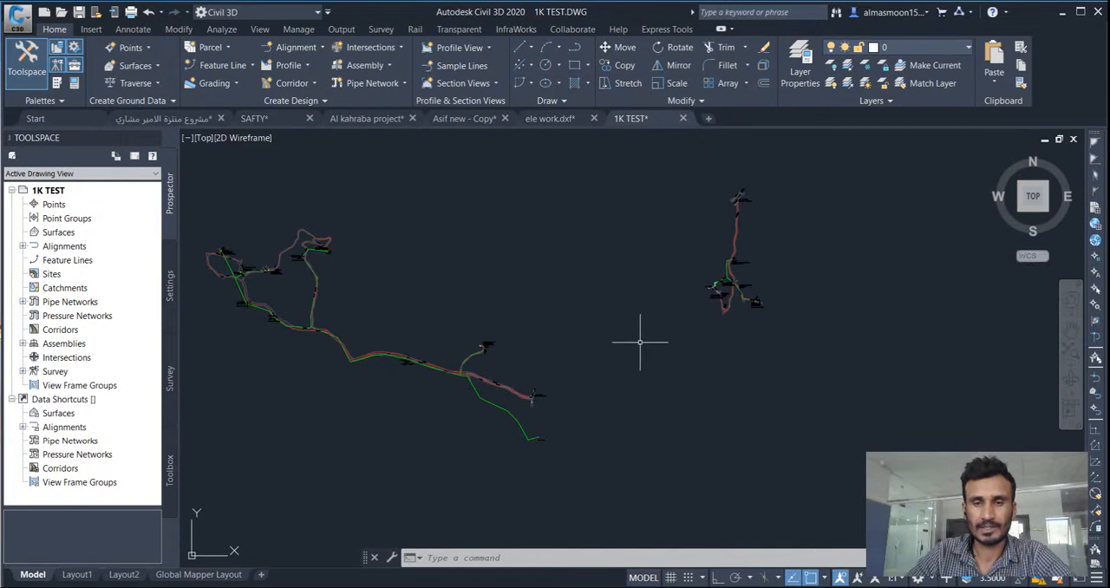